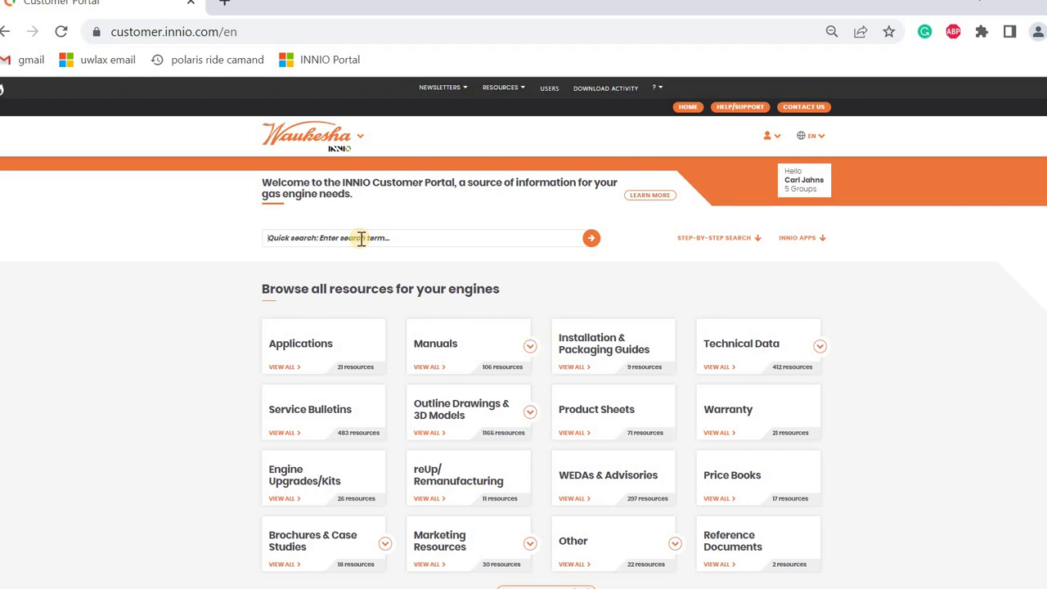
Step: Run a quick portal resource search for 'EngCalc'
left_click(361, 238)
type("Eng")
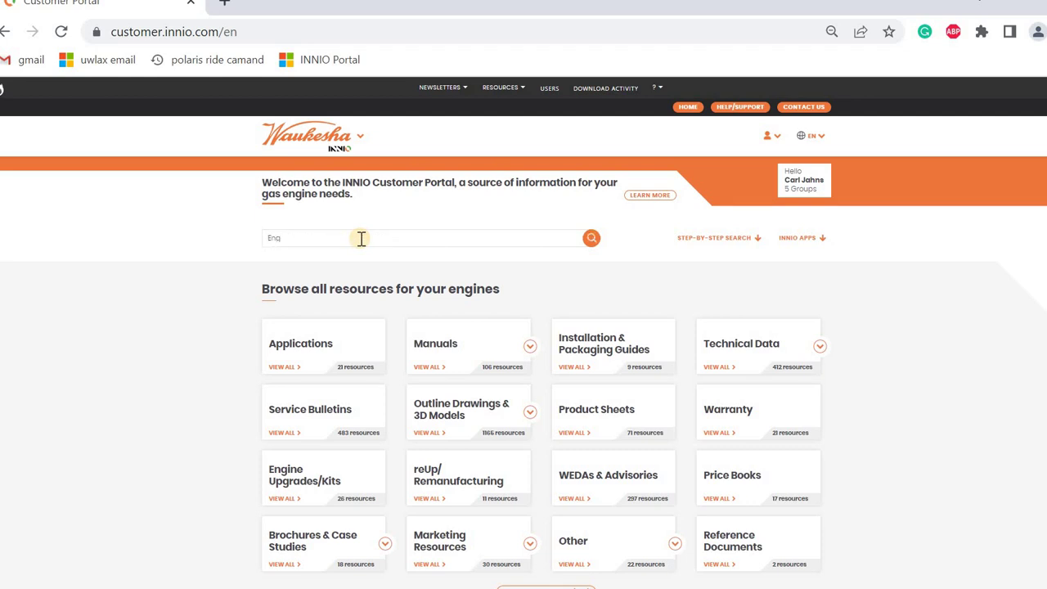
type("Calc")
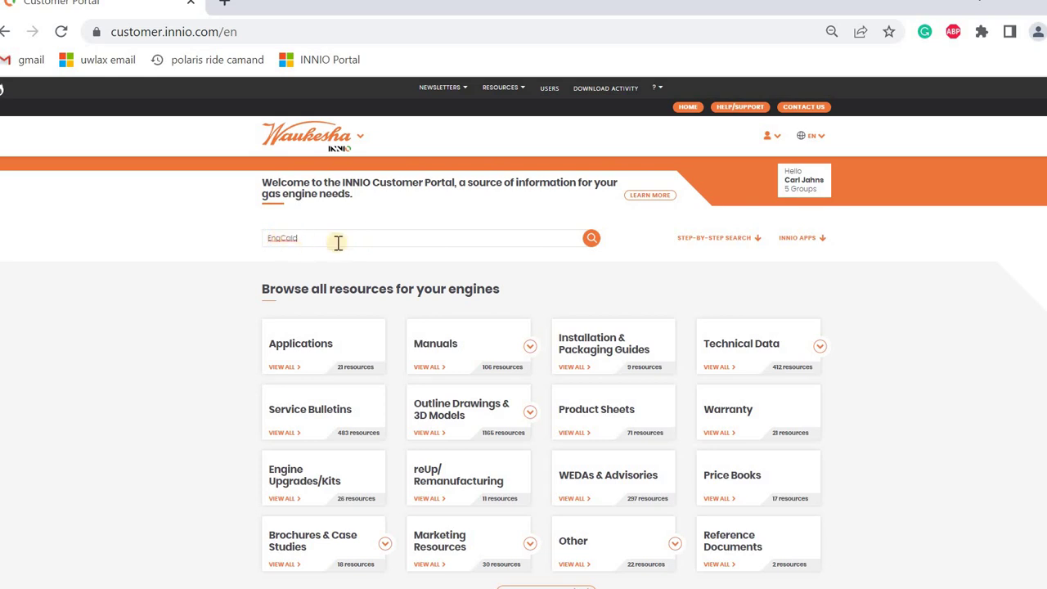
left_click(590, 240)
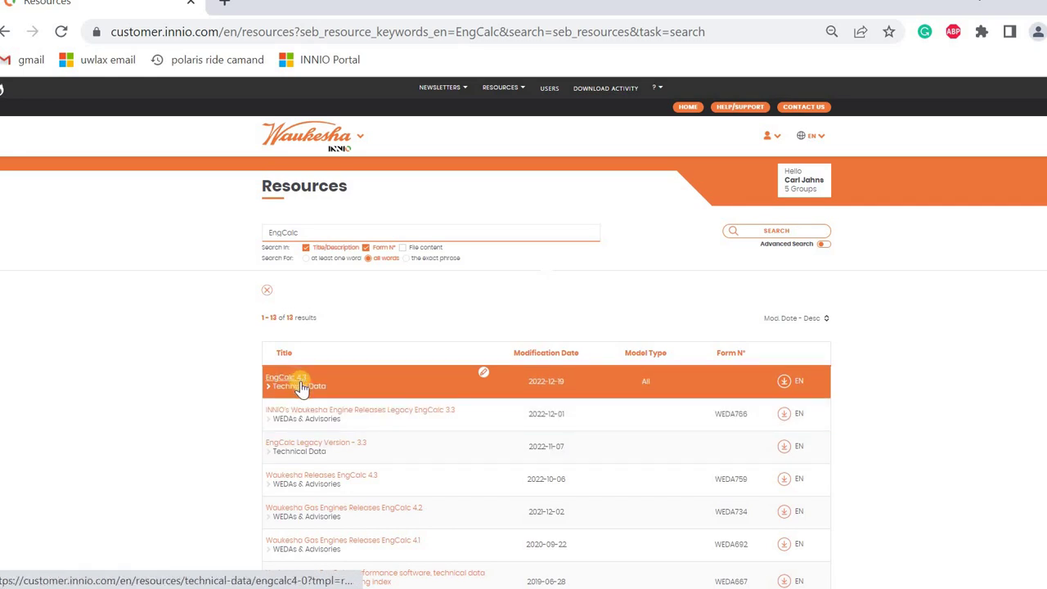
Step: Download the EngCalc 4.3 zip from its results row and open it from the download bar
left_click(784, 384)
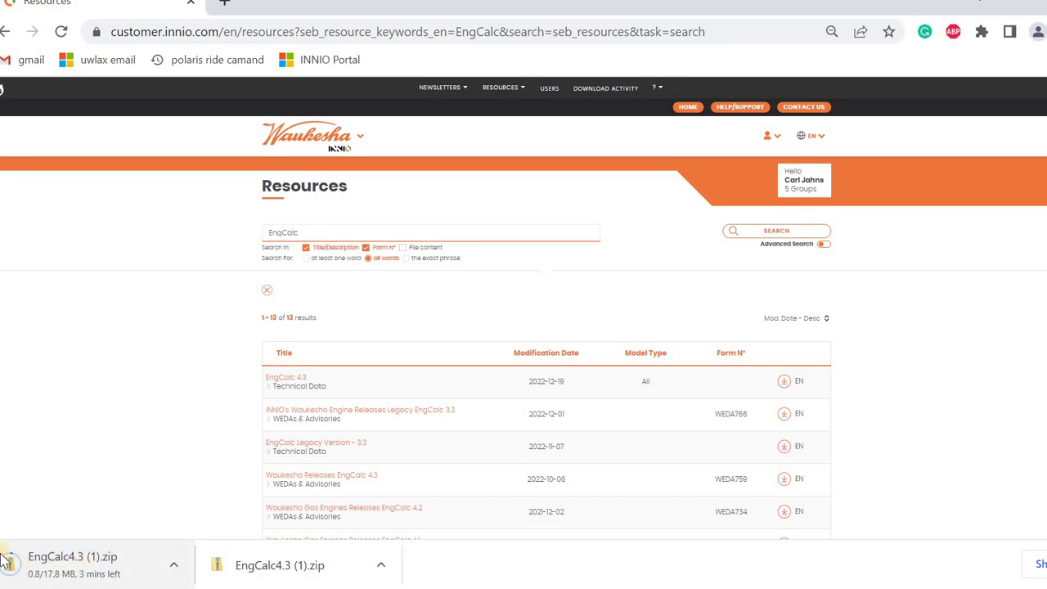
left_click(52, 557)
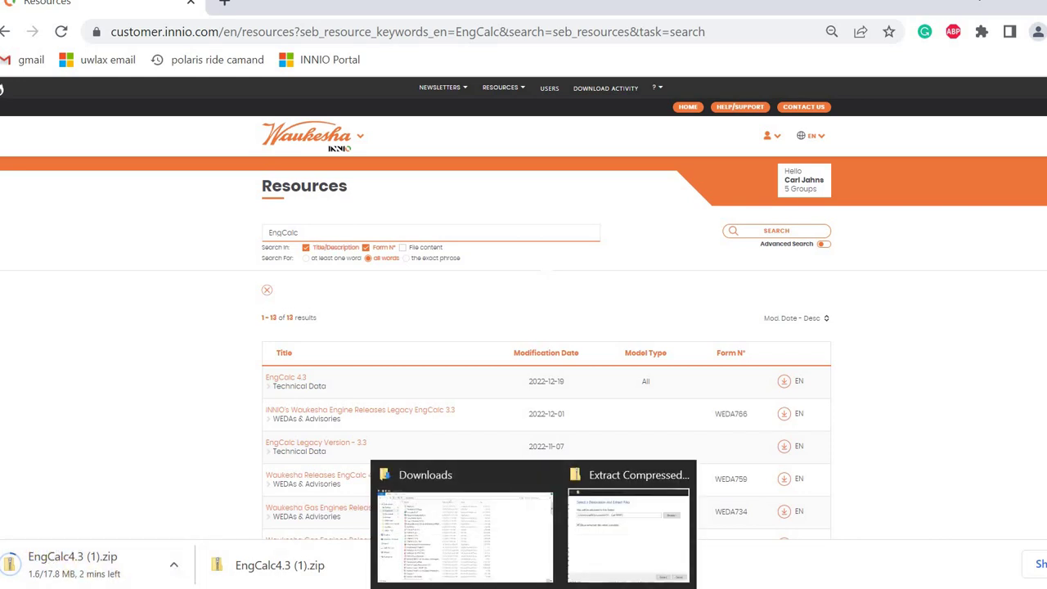
Step: Bring the Downloads folder window to the front
left_click(464, 524)
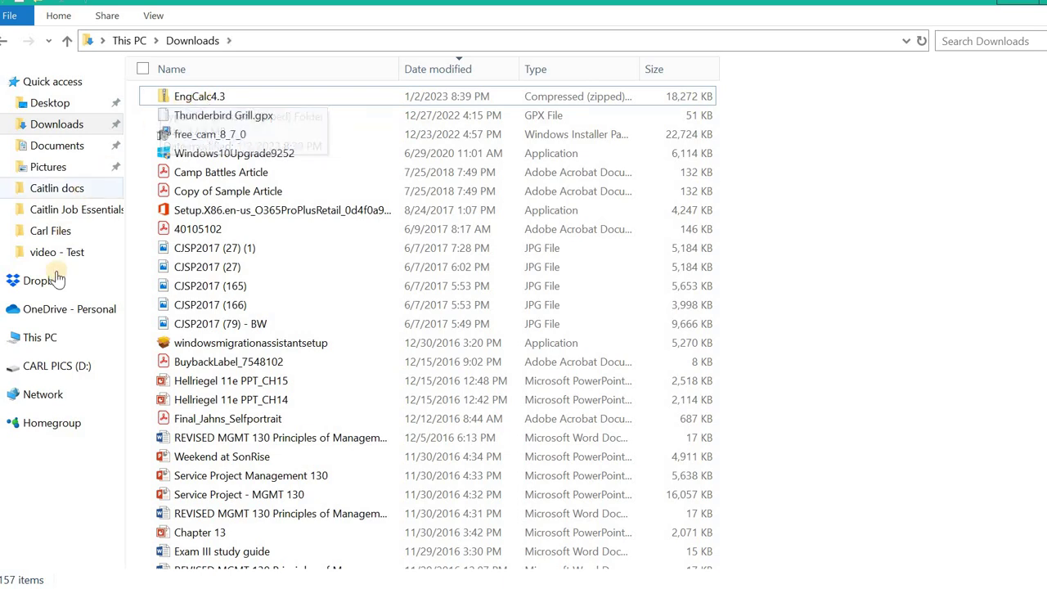
Step: Inspect the EngCalc4.3 folder in OneDrive - Personal, then return to Downloads
left_click(34, 311)
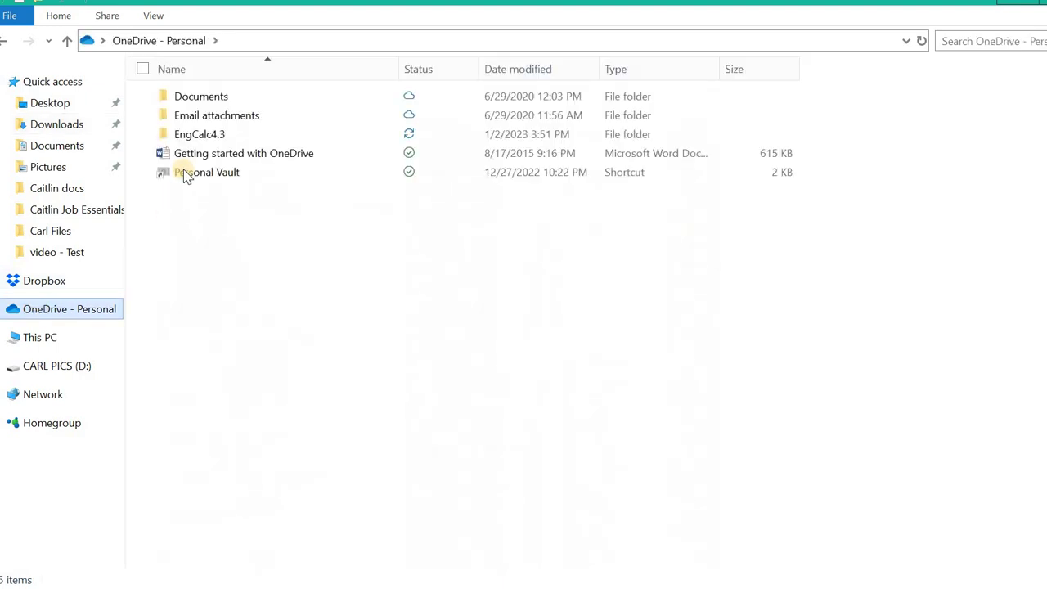
mouse_move(199, 134)
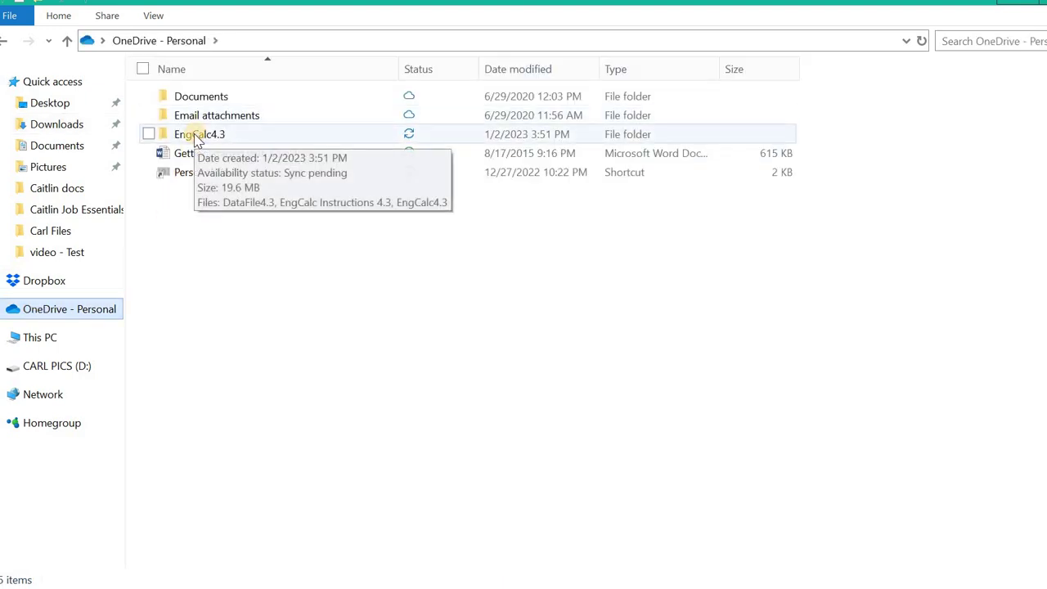
double_click(197, 139)
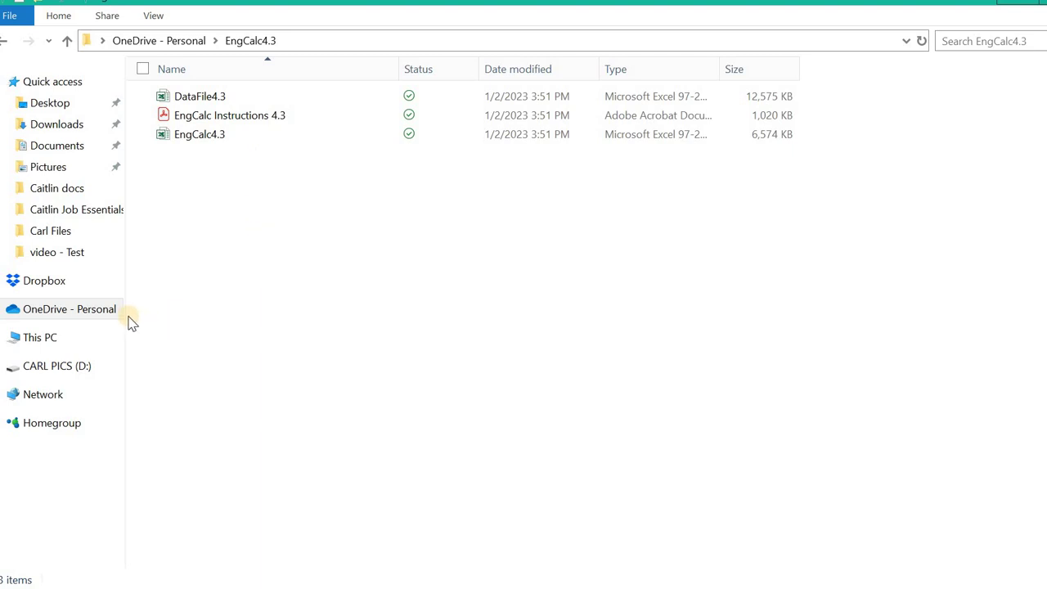
left_click(64, 124)
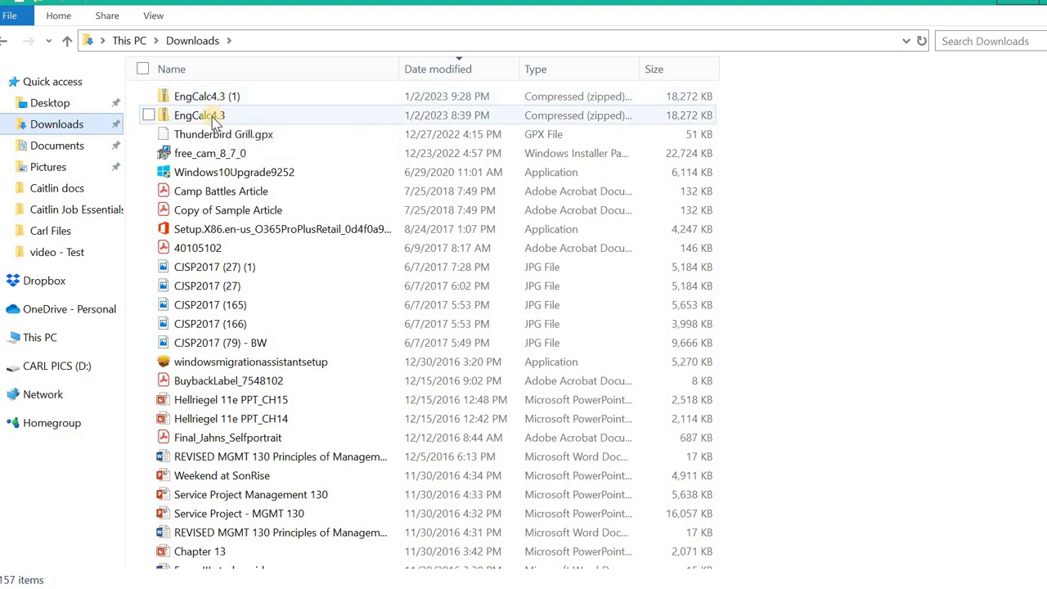
Step: Extract All of the EngCalc4.3 zip into the personal files folder under Documents
right_click(211, 119)
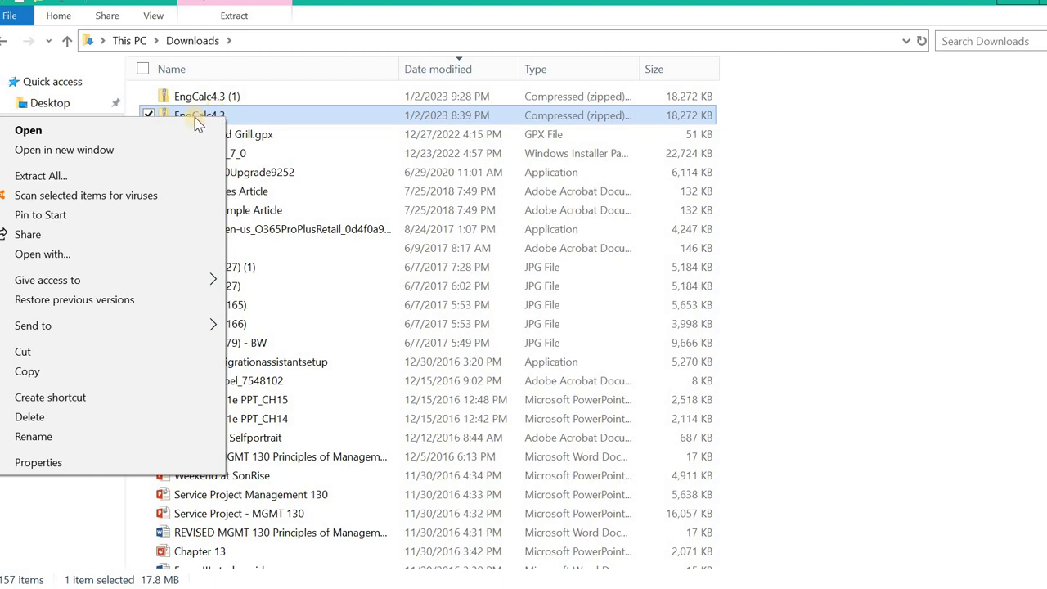
left_click(49, 175)
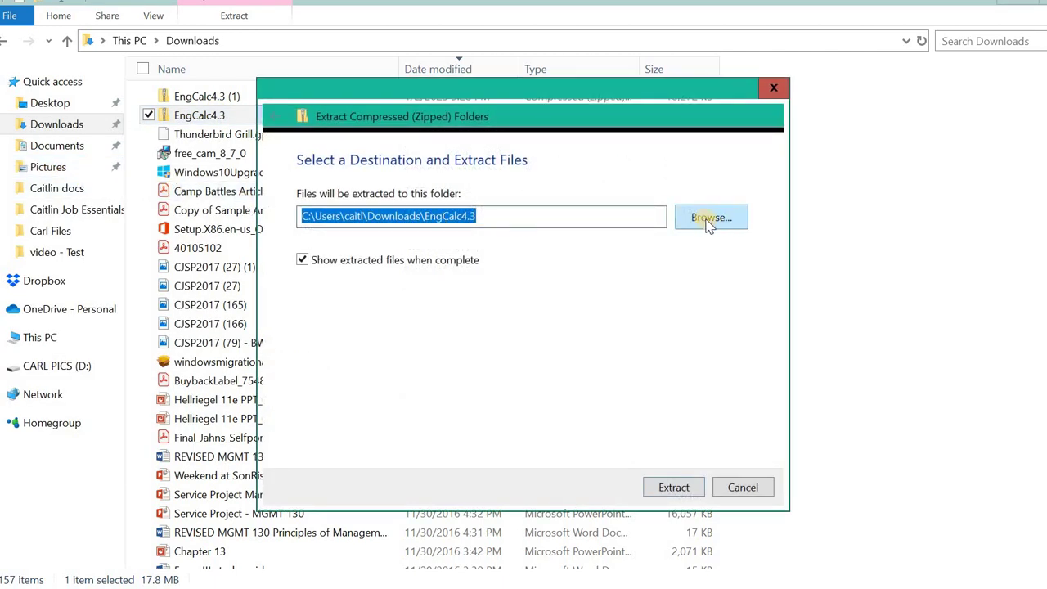
left_click(708, 218)
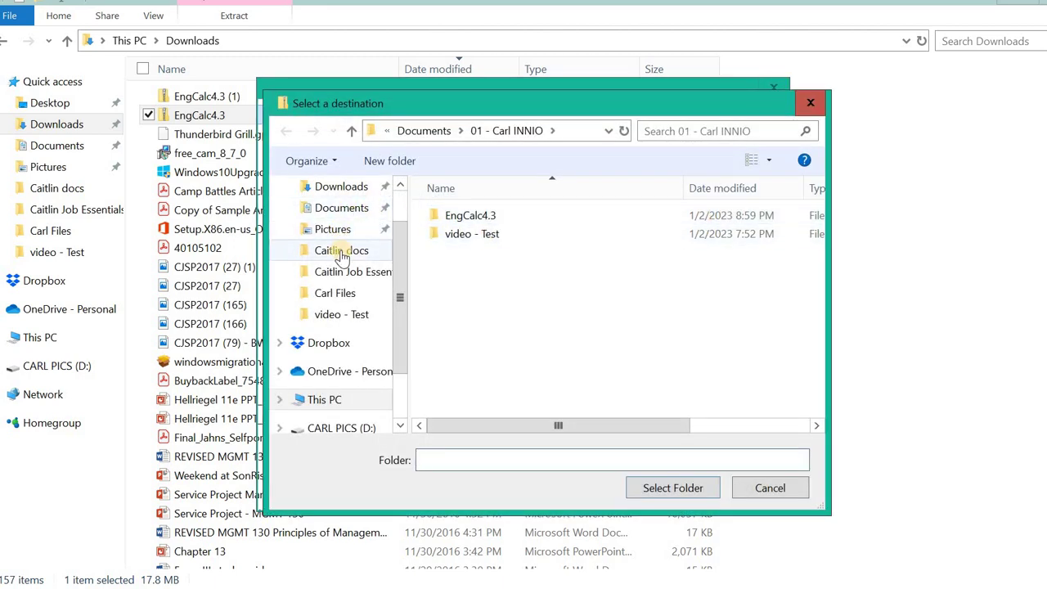
left_click(356, 299)
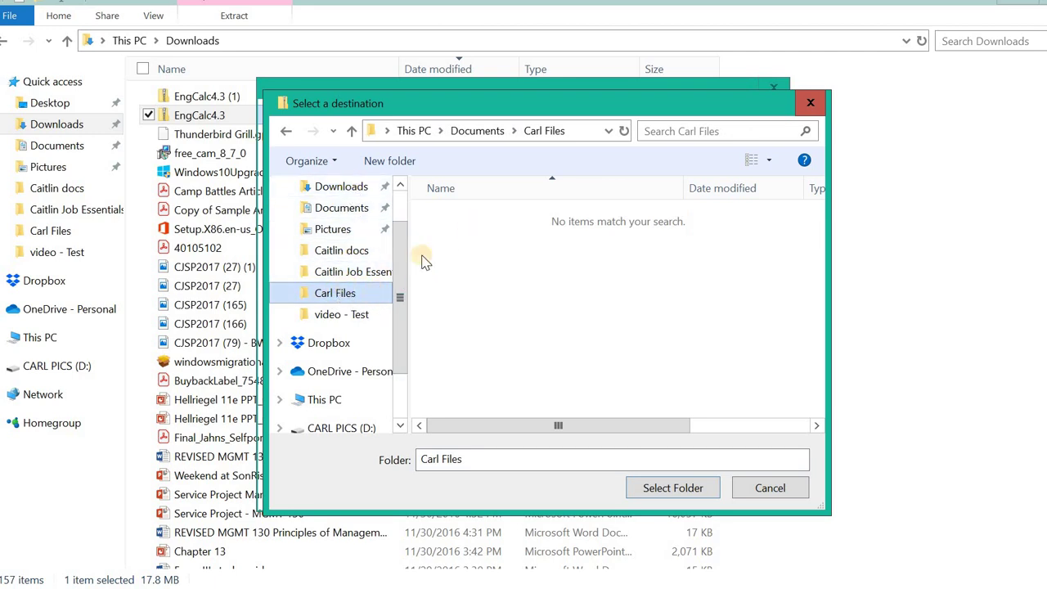
left_click(480, 226)
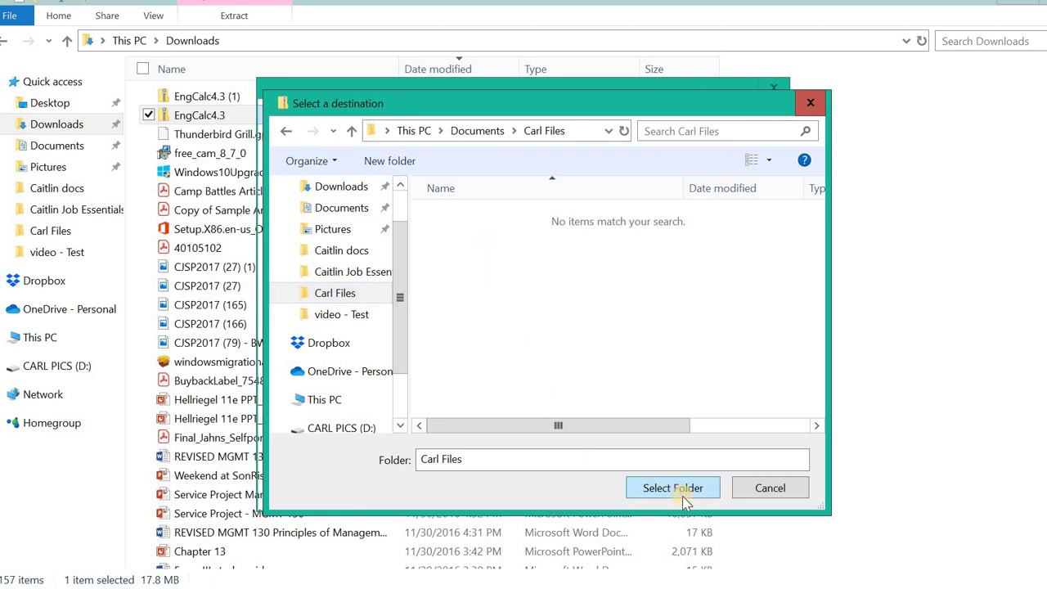
left_click(657, 491)
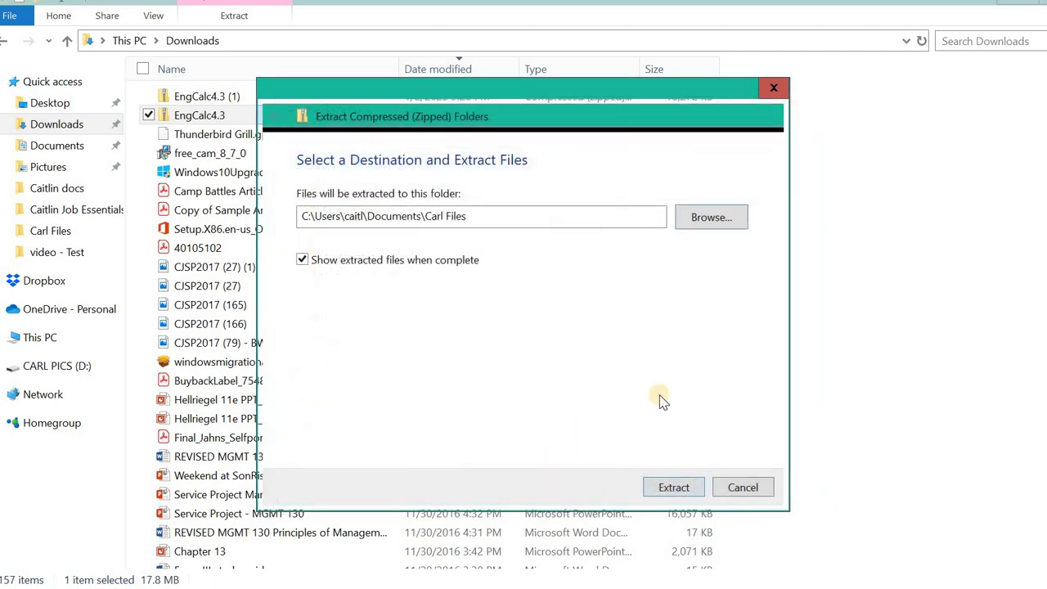
left_click(673, 488)
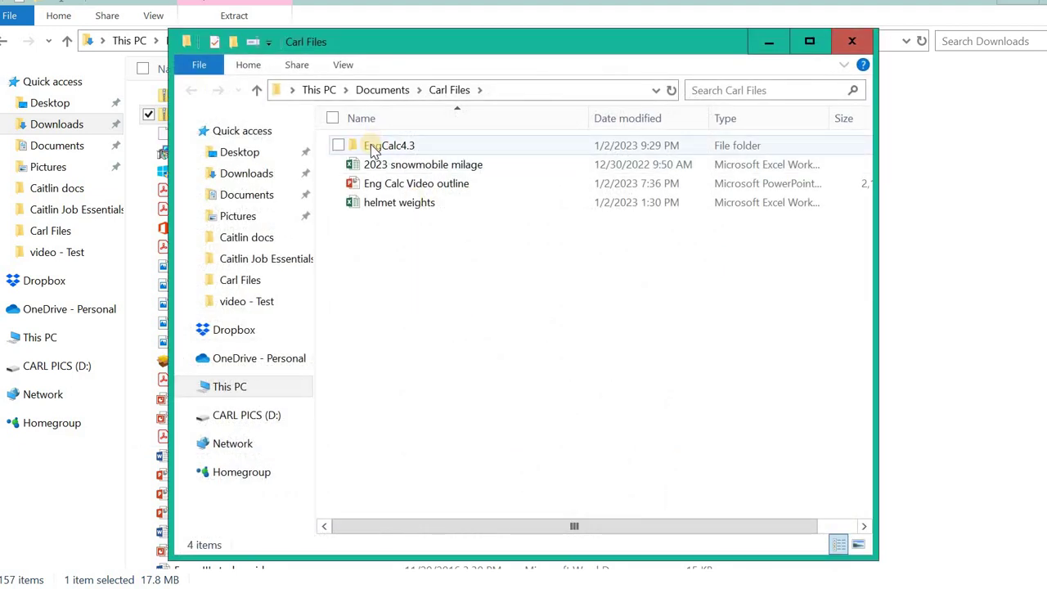
Step: Open the extracted EngCalc4.3 folder and its EngCalc4.3 Excel workbook
double_click(372, 147)
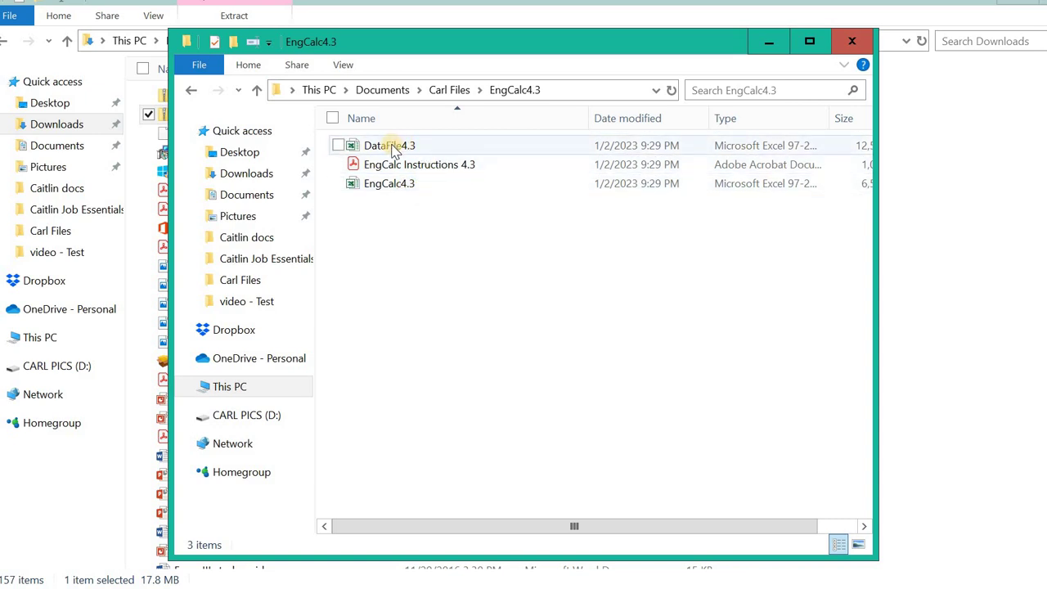
mouse_move(389, 183)
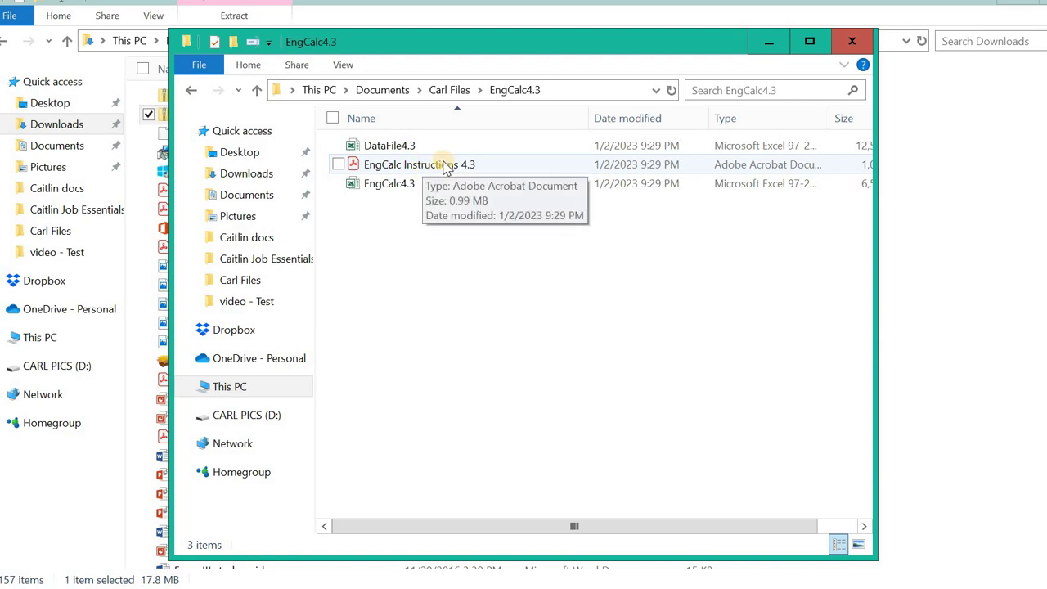
double_click(390, 185)
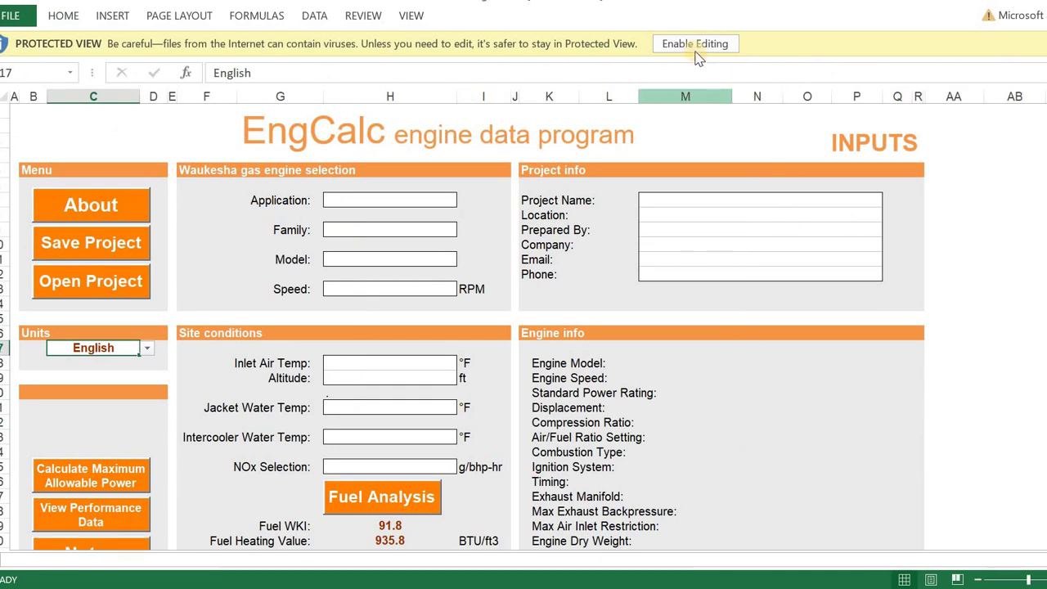
Step: Enable editing, maximize the EngCalc4.3 window, and enable the workbook's macro content
left_click(695, 45)
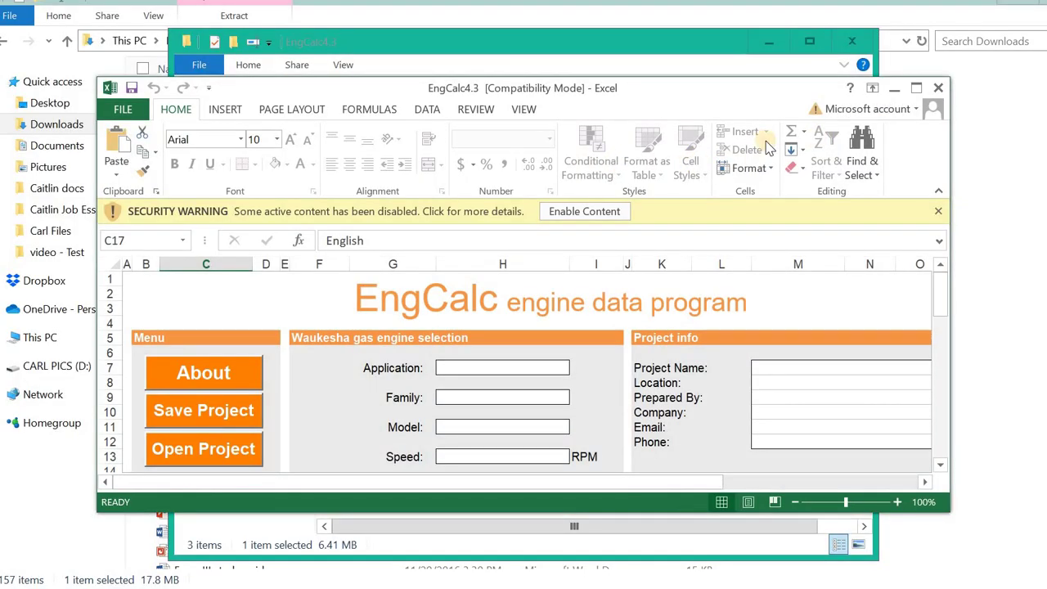
left_click(917, 88)
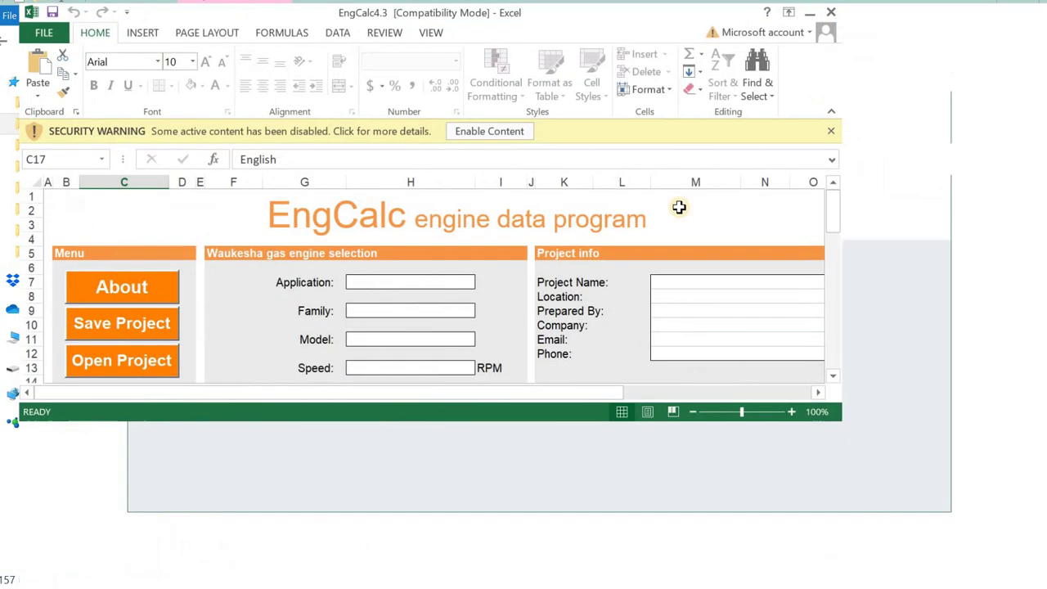
left_click(477, 117)
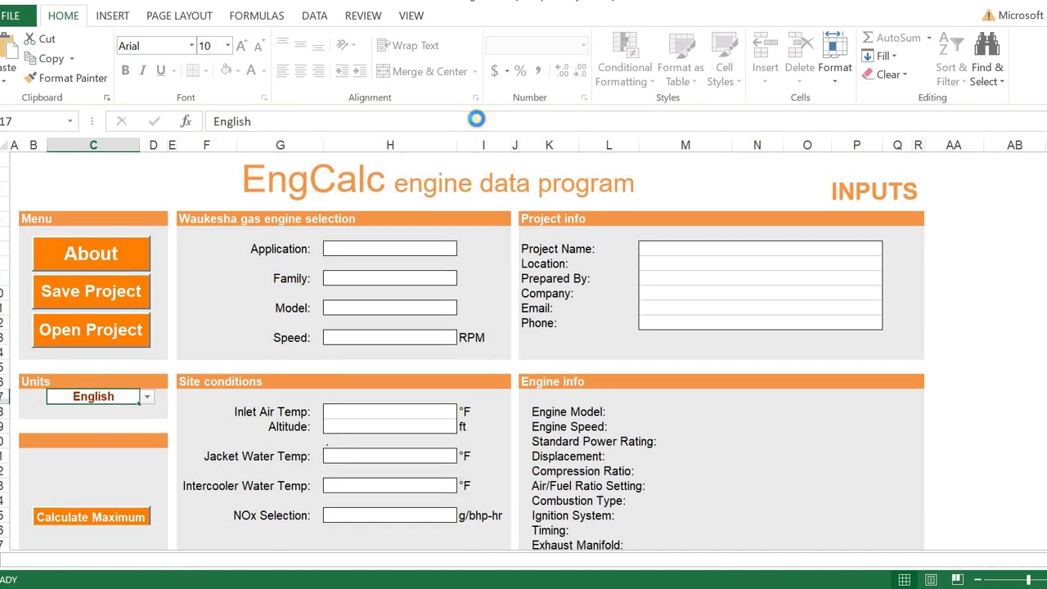